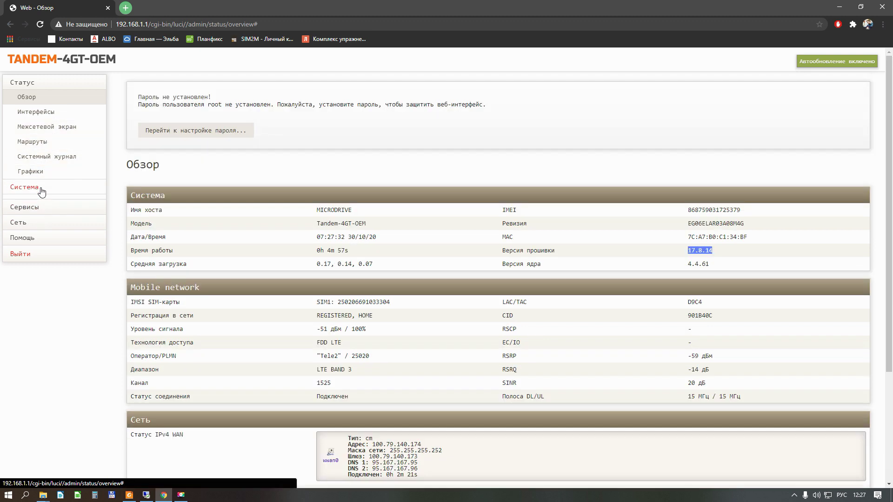
Step: Review the router's SSH access and SMS management settings, including the SMS enable option and the phone number list
{"action": "left_click", "coordinate": [42, 188]}
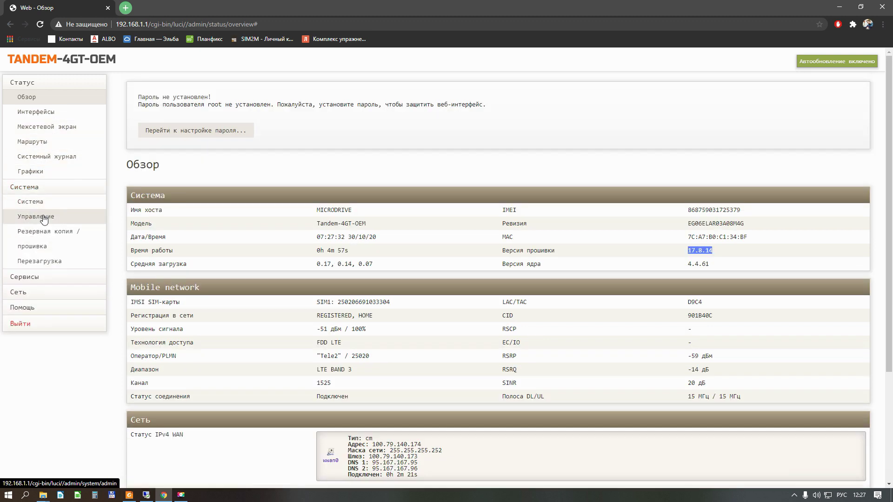
{"action": "left_click", "coordinate": [42, 217]}
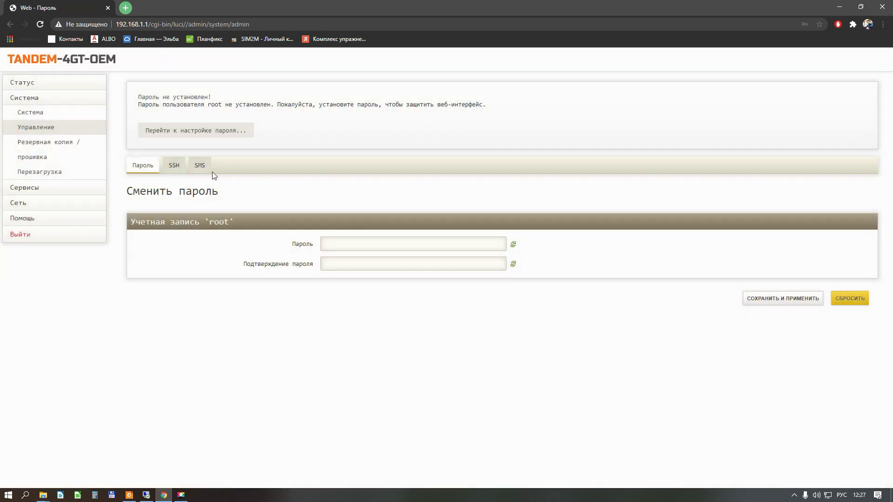
{"action": "left_click", "coordinate": [179, 164]}
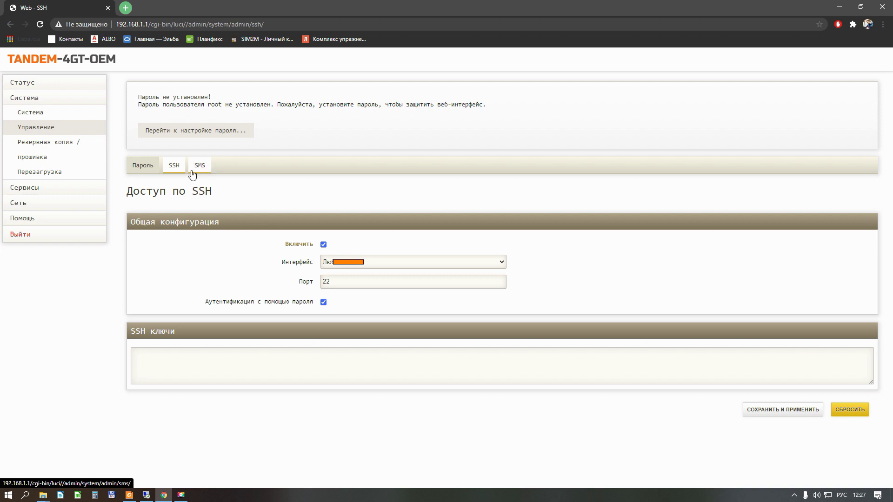
{"action": "left_click", "coordinate": [197, 170]}
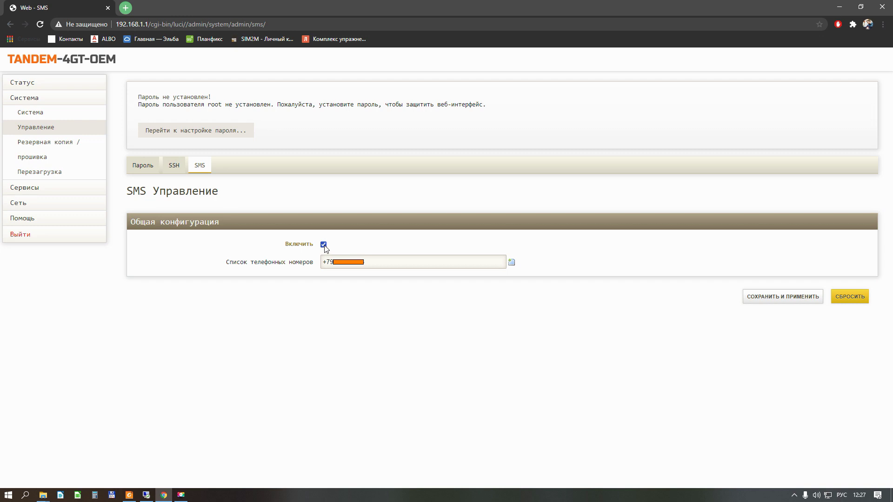
{"action": "left_click", "coordinate": [323, 246]}
{"action": "left_click", "coordinate": [322, 246]}
{"action": "left_click", "coordinate": [406, 262]}
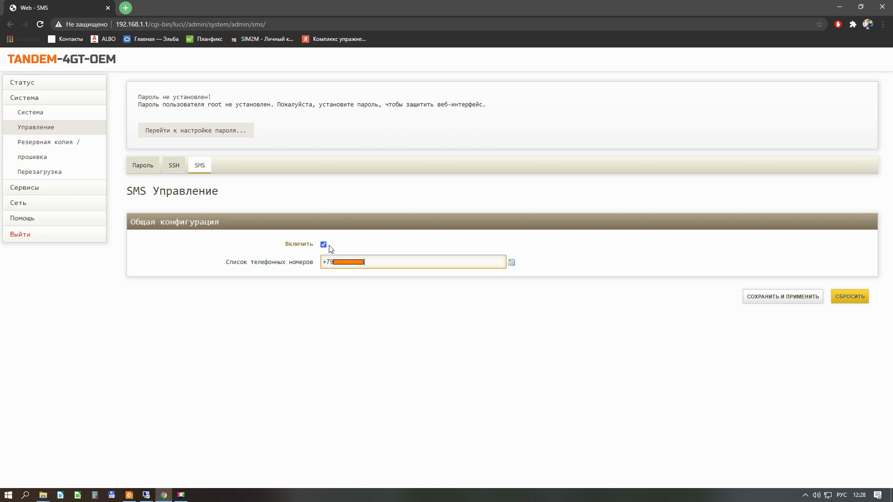
Step: Open the SMS sending page in the router's AT/USSD/SMS service section
{"action": "left_click", "coordinate": [28, 205]}
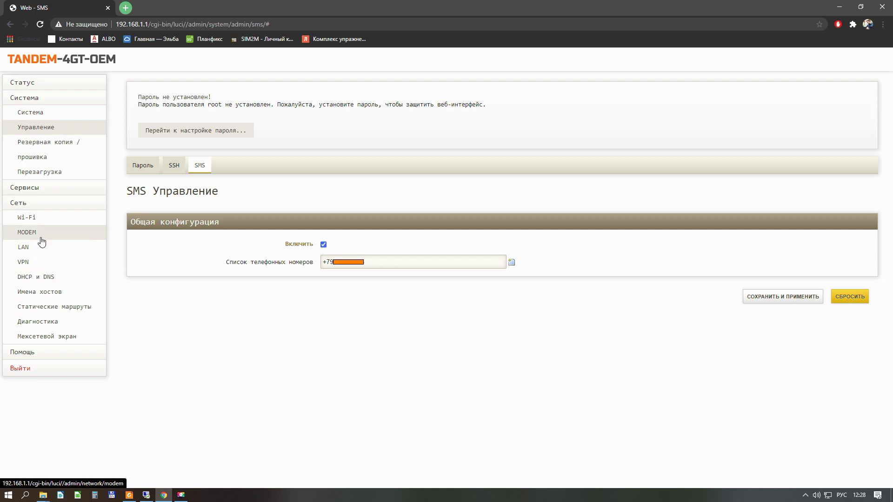
{"action": "mouse_move", "coordinate": [47, 186]}
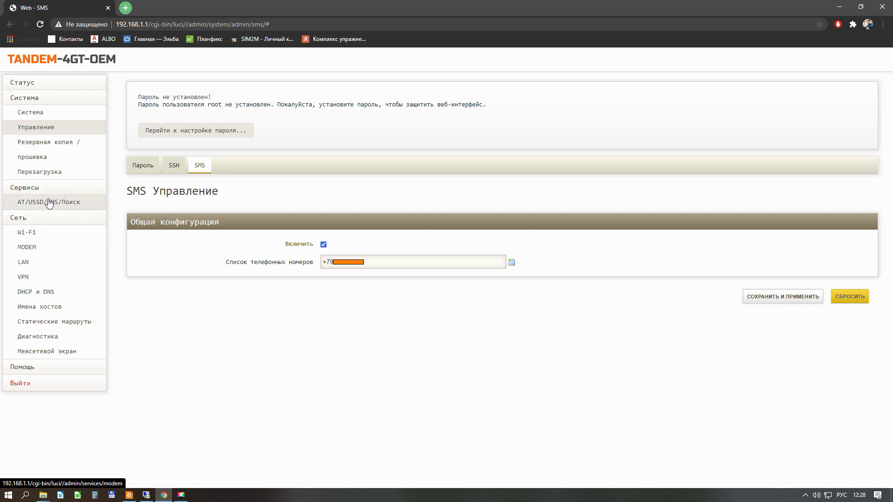
{"action": "left_click", "coordinate": [49, 203]}
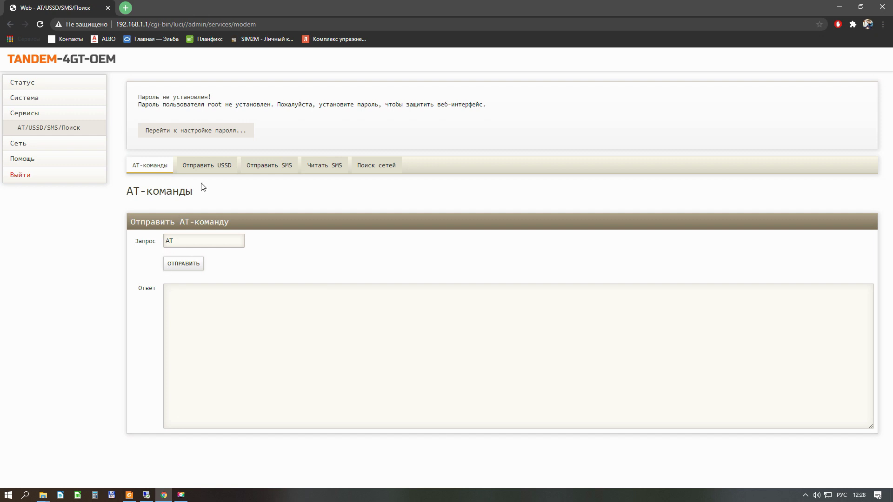
{"action": "left_click", "coordinate": [259, 169]}
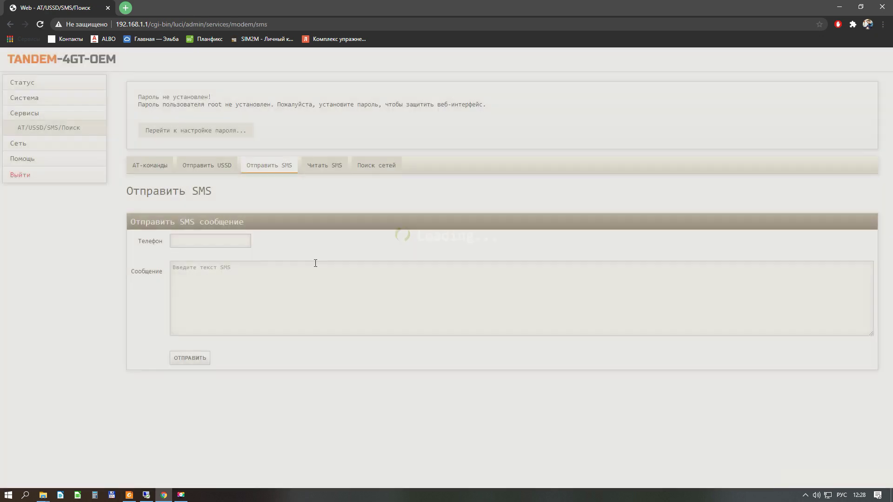
Step: Send the SMS message "Привет, я роутер!" from the router to a previously saved phone number
{"action": "left_click", "coordinate": [237, 241]}
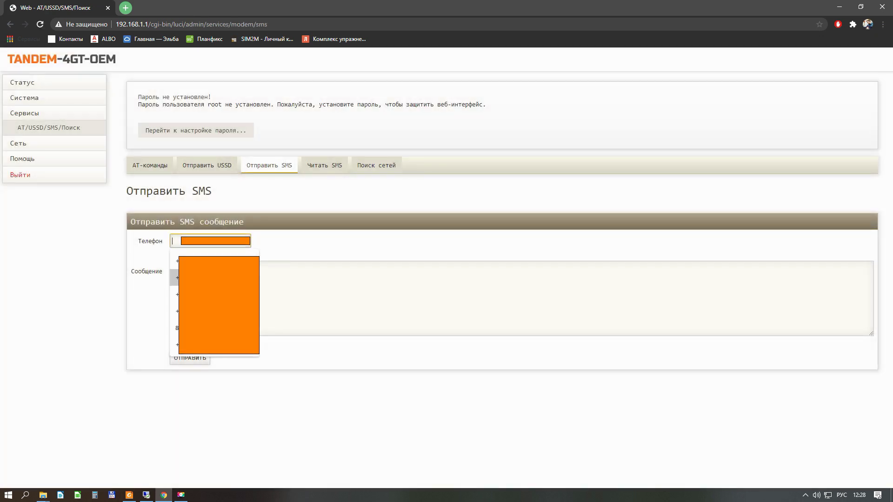
{"action": "left_click", "coordinate": [219, 278]}
{"action": "left_click", "coordinate": [173, 268]}
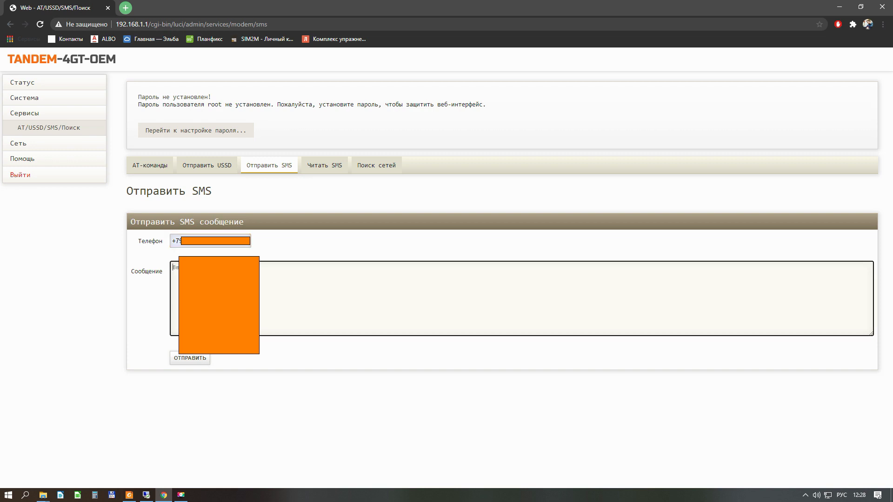
{"action": "type", "text": "Привет, я "}
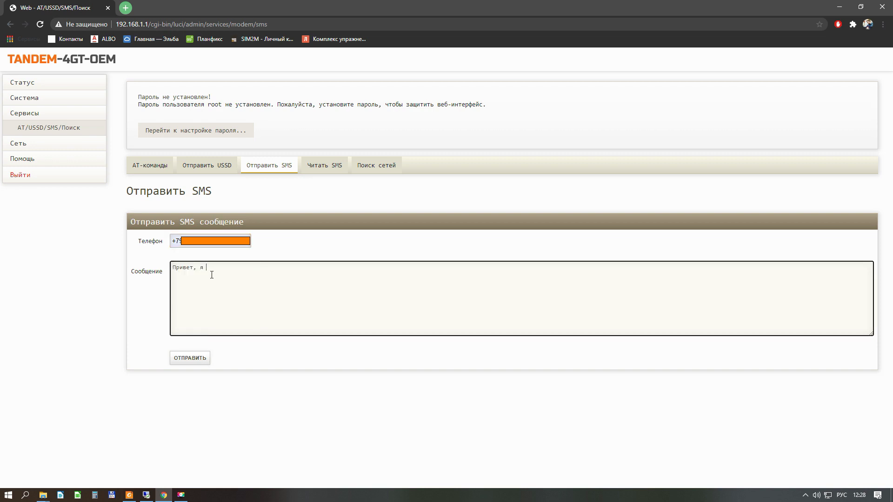
{"action": "type", "text": "роутер!"}
{"action": "left_click", "coordinate": [191, 362]}
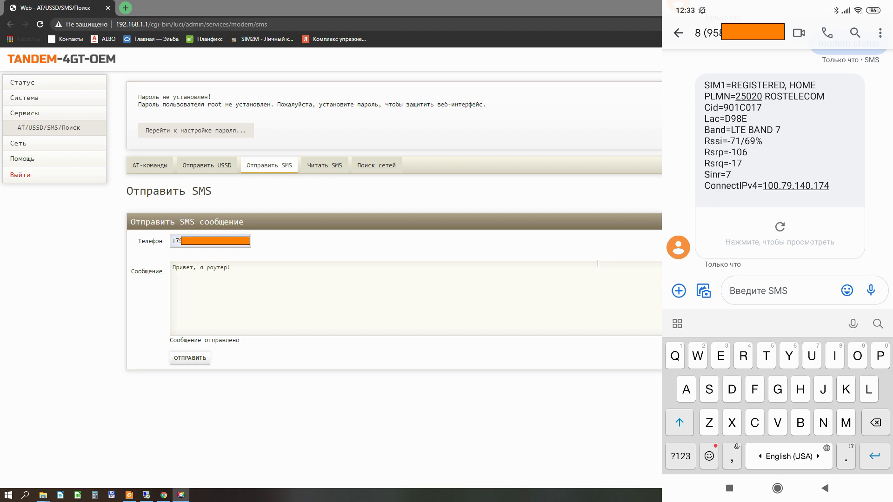
Step: Send the SMS command "modem info" to the router from the phone's messaging conversation
{"action": "type", "text": "m"}
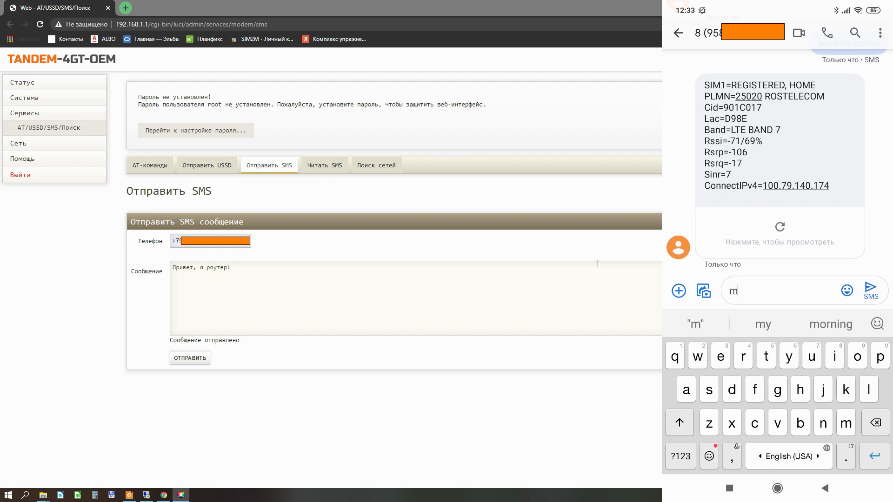
{"action": "type", "text": "ode"}
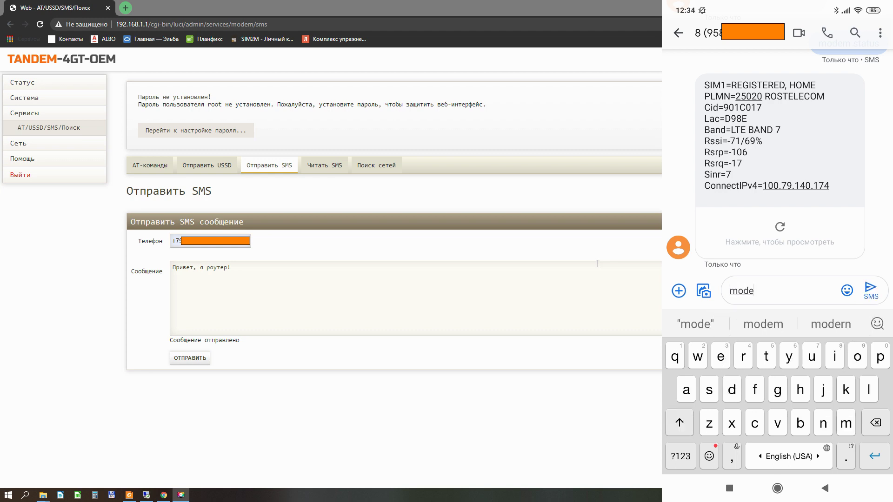
{"action": "type", "text": "m info"}
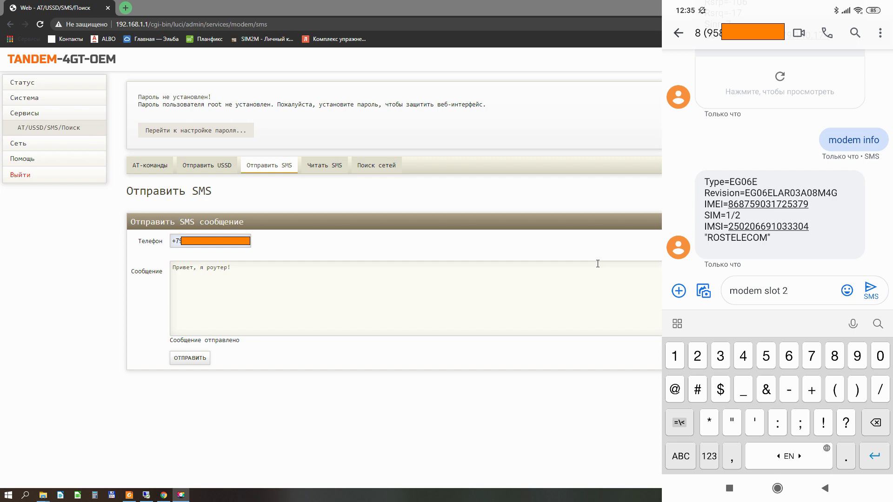
Step: Clear the drafted "modem slot 2" command from the phone's SMS message field
{"action": "key", "text": "BackSpace"}
{"action": "key", "text": "BackSpace"}
{"action": "key", "text": "BackSpace"}
{"action": "key", "text": "BackSpace"}
{"action": "key", "text": "BackSpace"}
{"action": "key", "text": "BackSpace"}
{"action": "key", "text": "BackSpace"}
{"action": "key", "text": "BackSpace"}
{"action": "key", "text": "BackSpace"}
{"action": "key", "text": "BackSpace"}
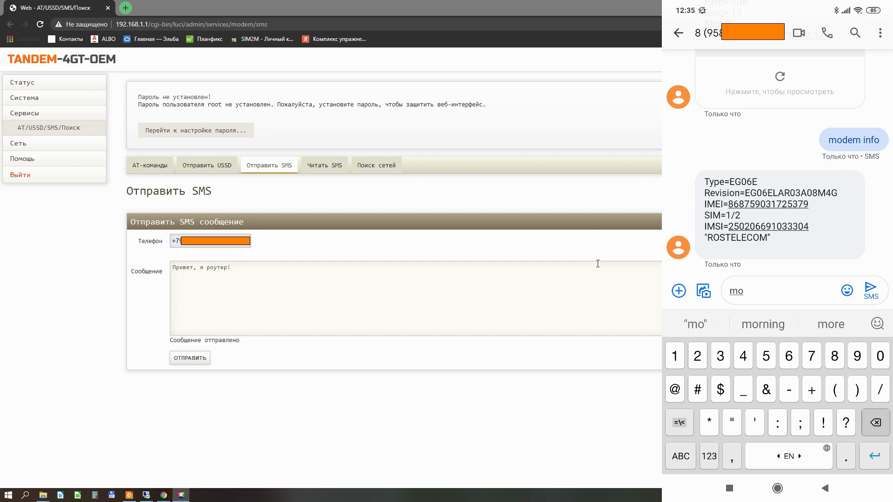
{"action": "key", "text": "BackSpace"}
{"action": "key", "text": "BackSpace"}
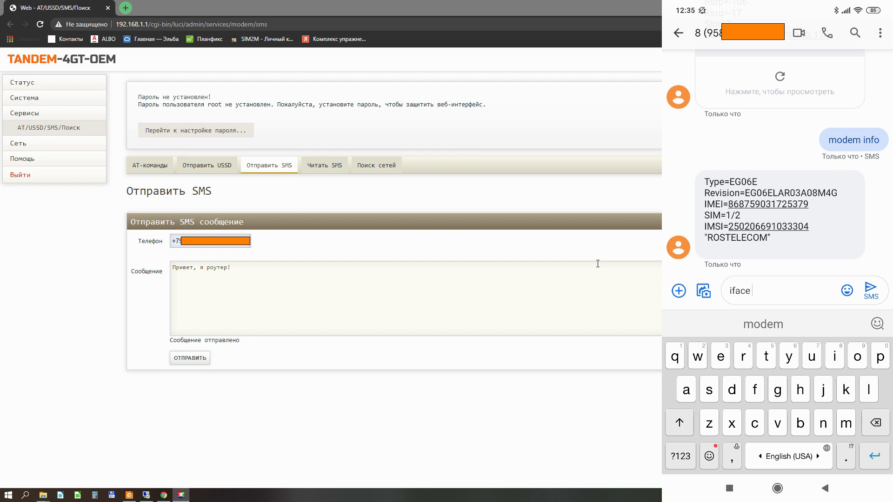
Step: Complete the SMS command as "iface modem" and send it to the router from the phone
{"action": "type", "text": "mo"}
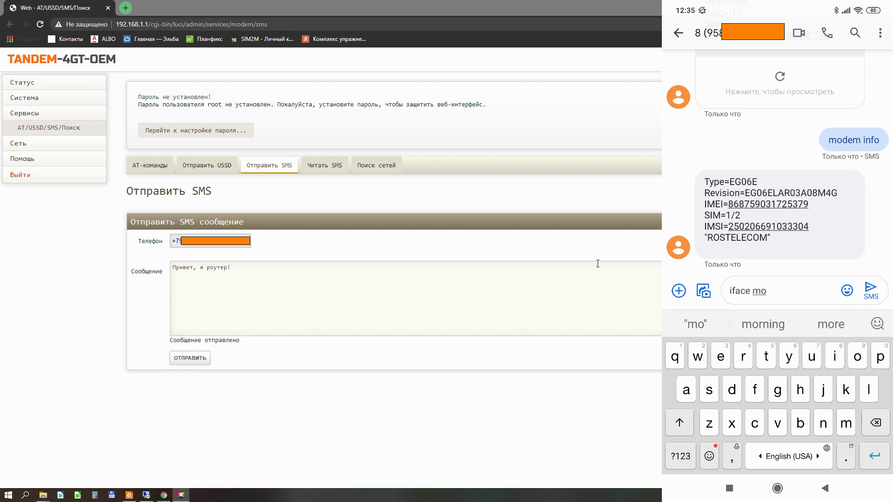
{"action": "type", "text": "dem"}
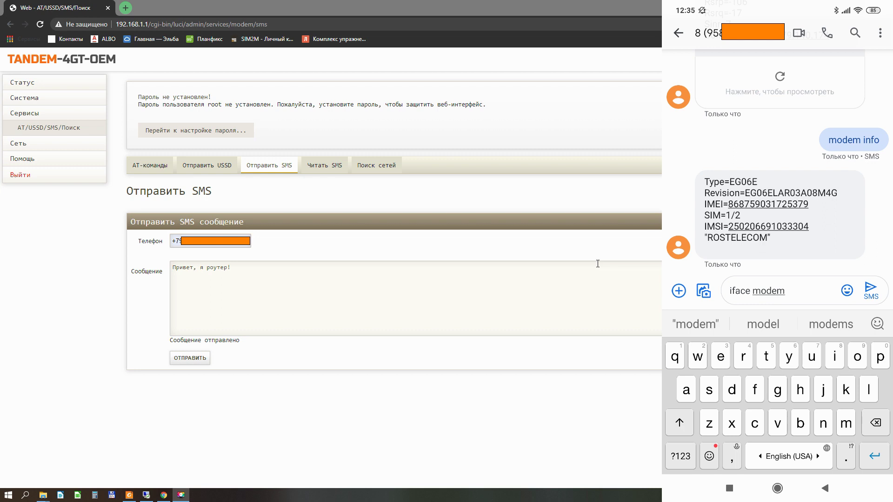
{"action": "key", "text": "Return"}
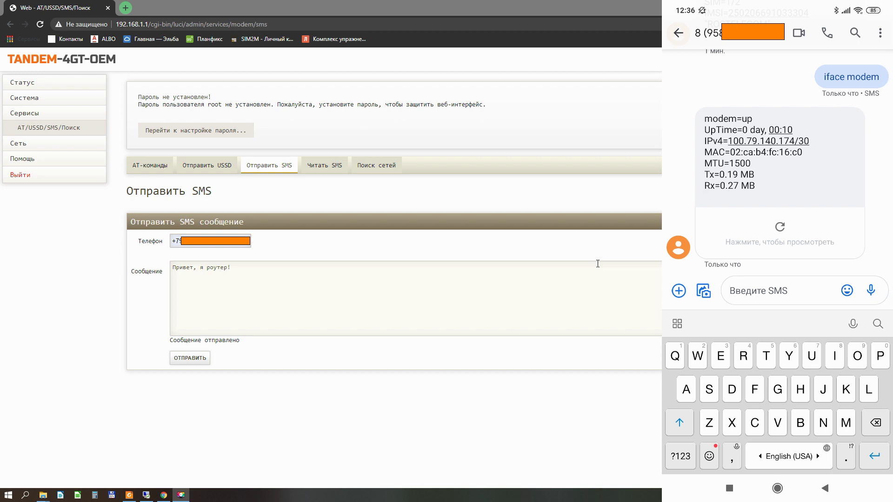
Step: Try to bring up the modem interface by sending the router the SMS command "ifase modem up"
{"action": "type", "text": "i"}
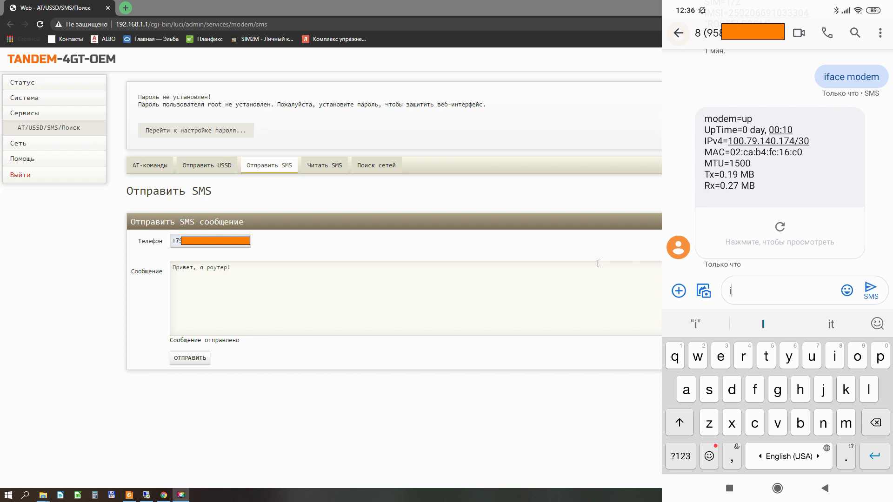
{"action": "type", "text": "fase"}
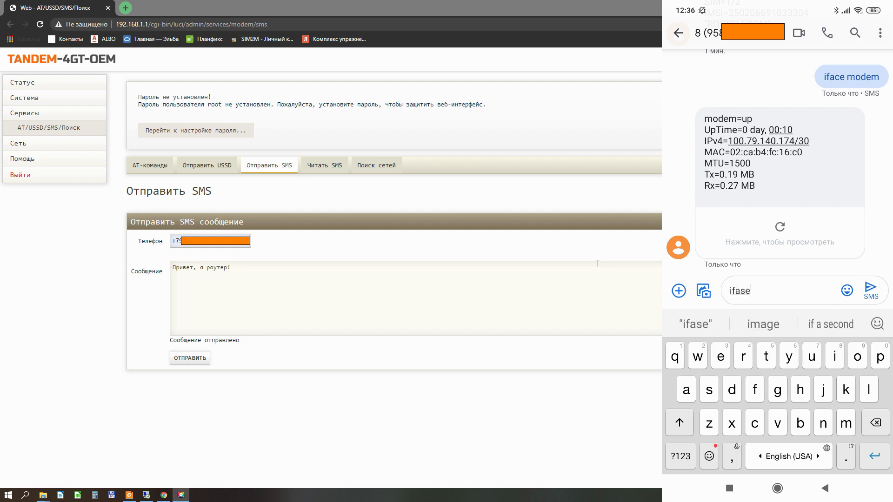
{"action": "type", "text": " mode"}
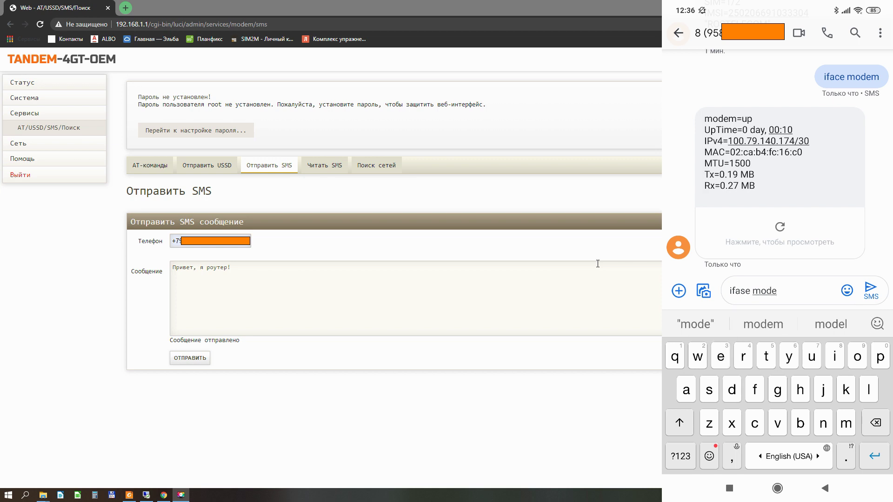
{"action": "type", "text": "m "}
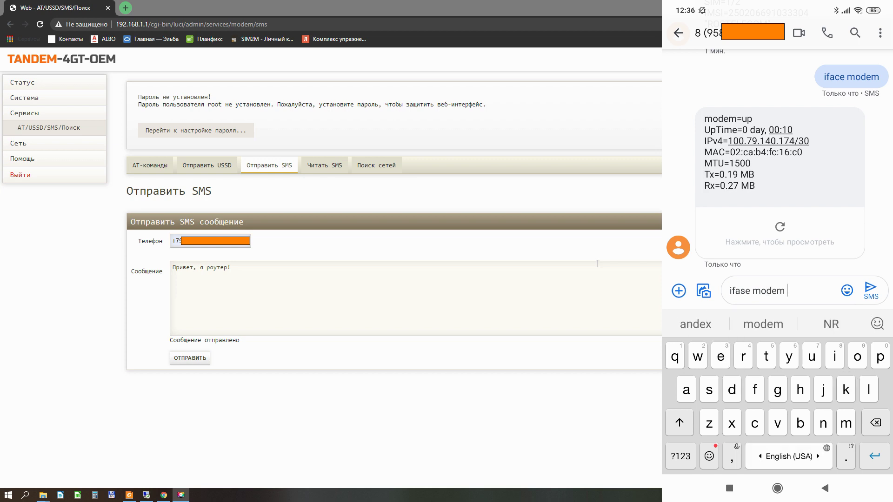
{"action": "type", "text": "up"}
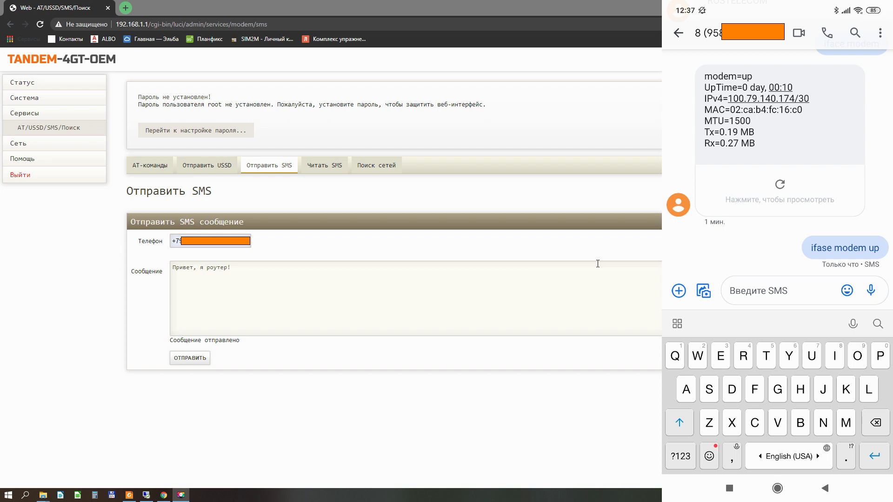
Step: Send the router the correctly spelled SMS command "iface modem up" from the phone
{"action": "type", "text": "if"}
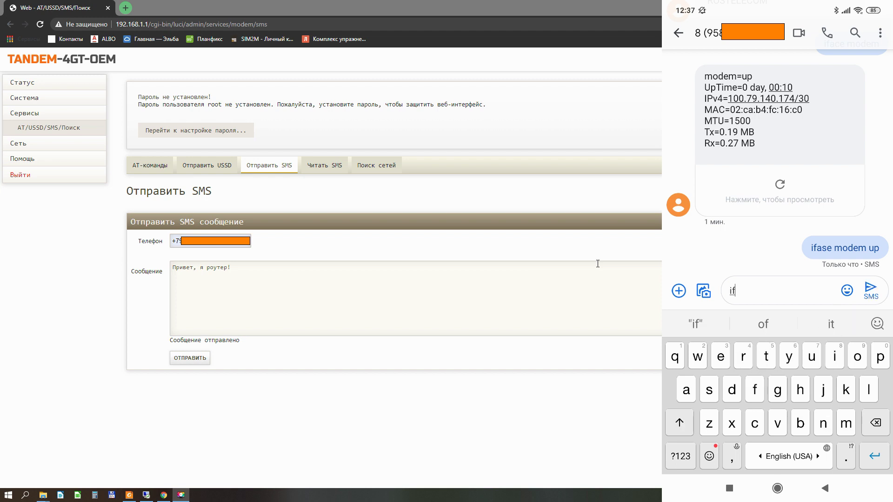
{"action": "type", "text": "ase"}
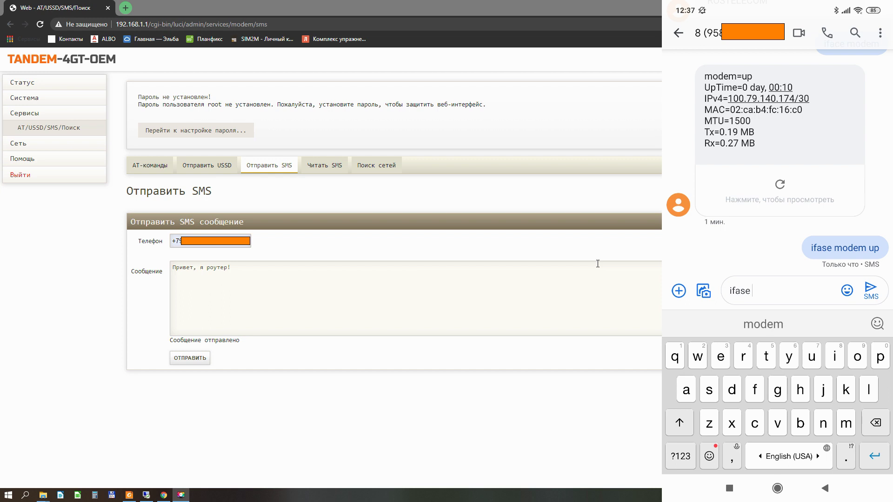
{"action": "key", "text": "BackSpace"}
{"action": "key", "text": "BackSpace"}
{"action": "type", "text": "ce "}
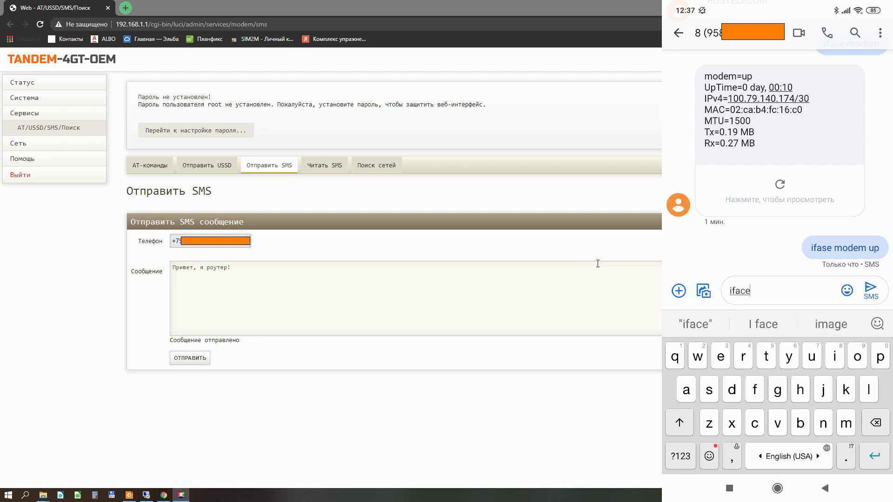
{"action": "type", "text": "mode"}
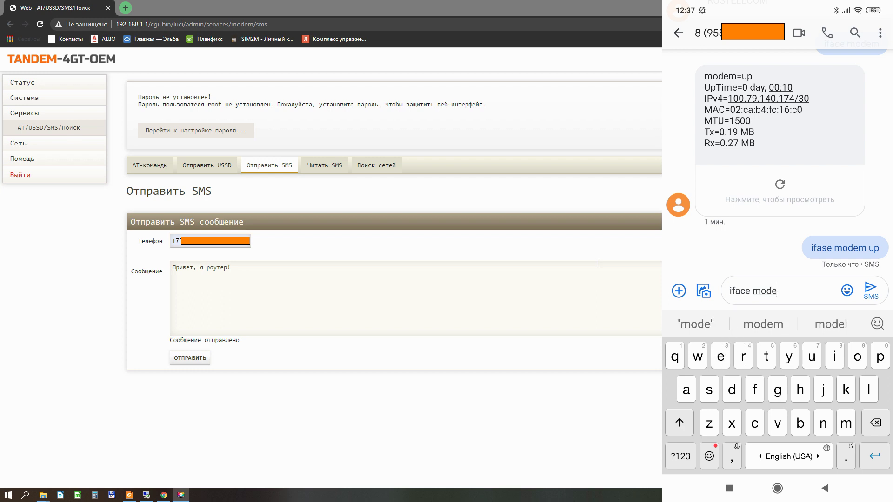
{"action": "type", "text": "m "}
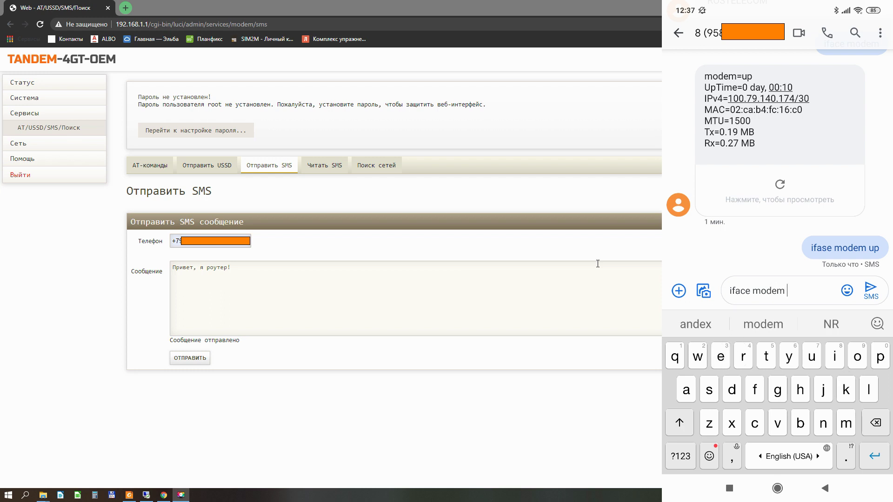
{"action": "type", "text": "up"}
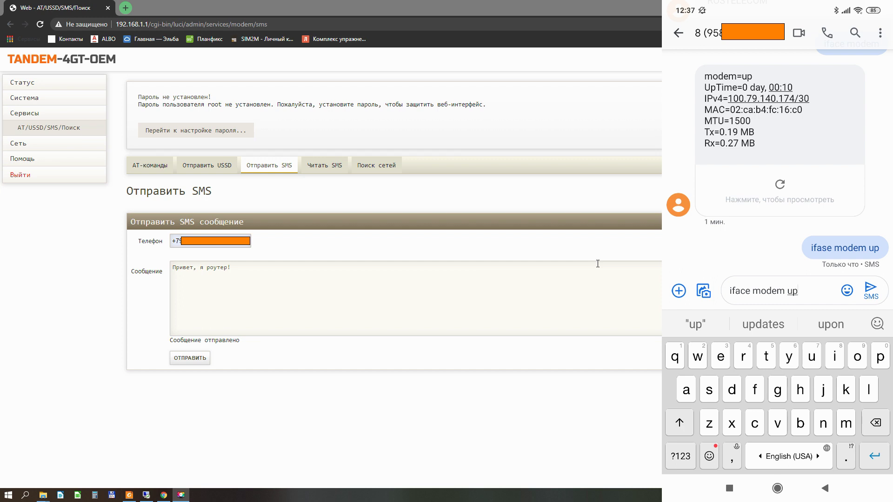
{"action": "key", "text": "Return"}
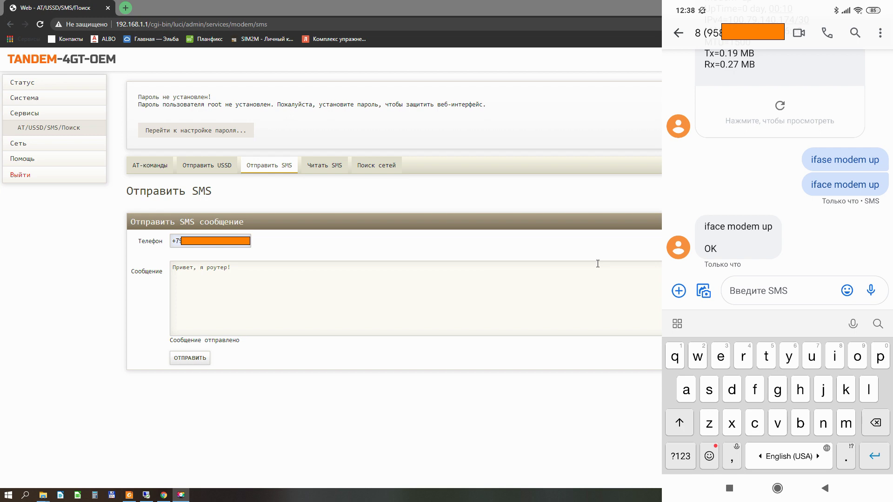
Step: Send the router the SMS command "iface modem down" from the phone and open the interface status page in the web interface
{"action": "type", "text": "ifase"}
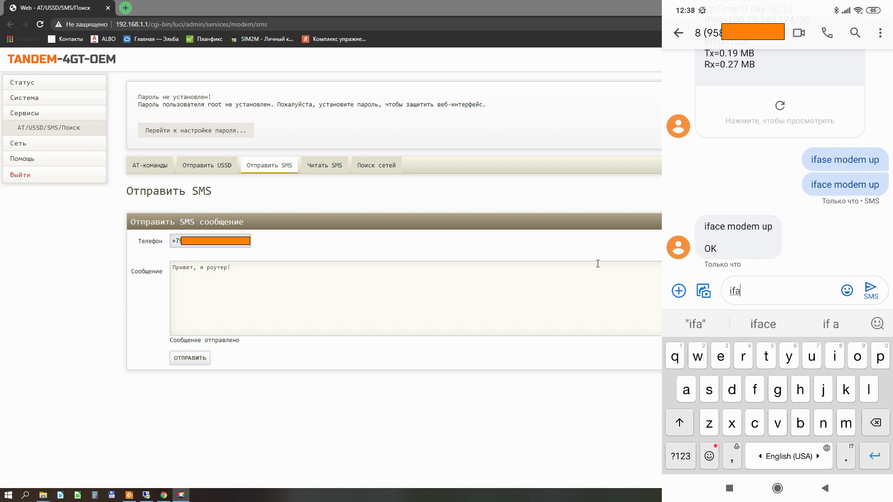
{"action": "key", "text": "BackSpace"}
{"action": "key", "text": "BackSpace"}
{"action": "type", "text": "ce "}
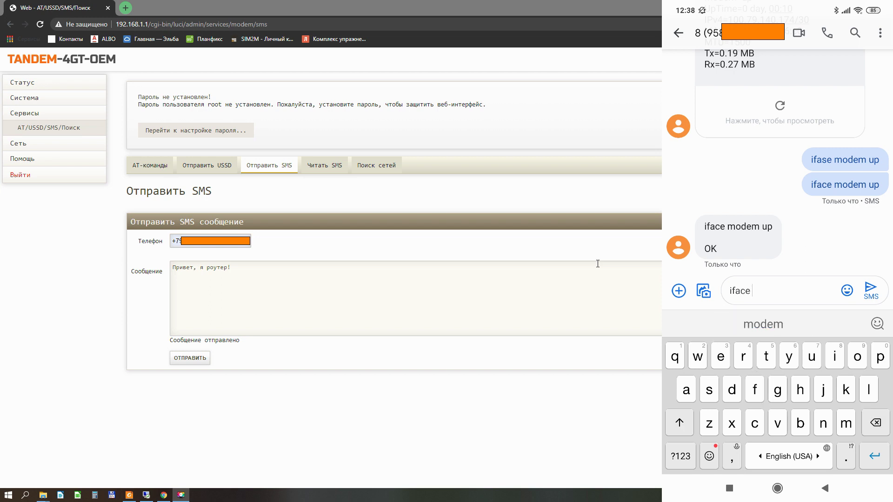
{"action": "type", "text": "modem"}
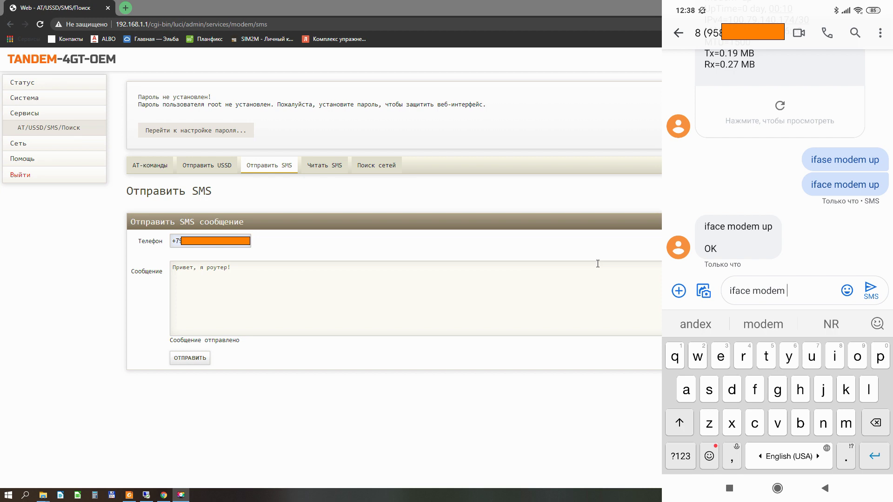
{"action": "type", "text": " do"}
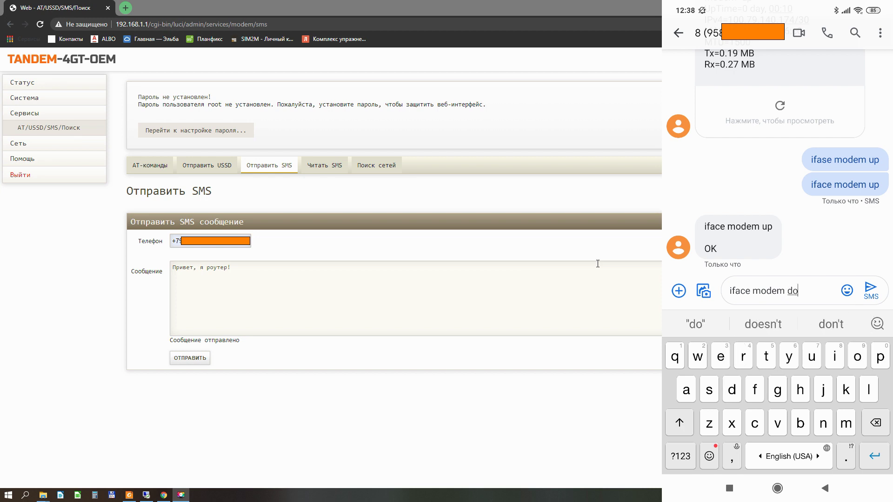
{"action": "type", "text": "wn"}
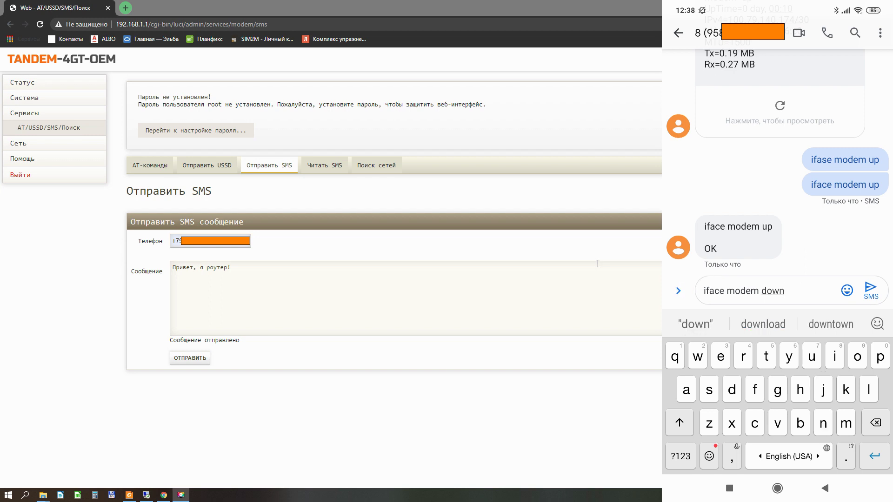
{"action": "key", "text": "Return"}
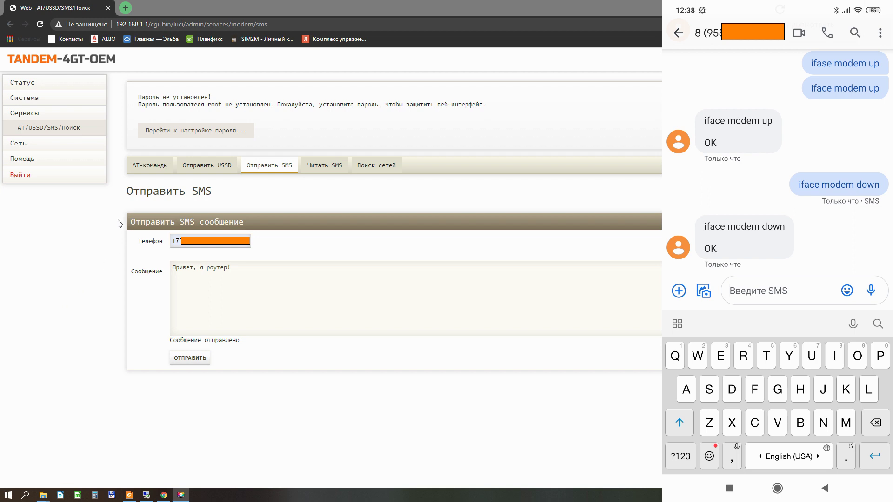
{"action": "left_click", "coordinate": [43, 83]}
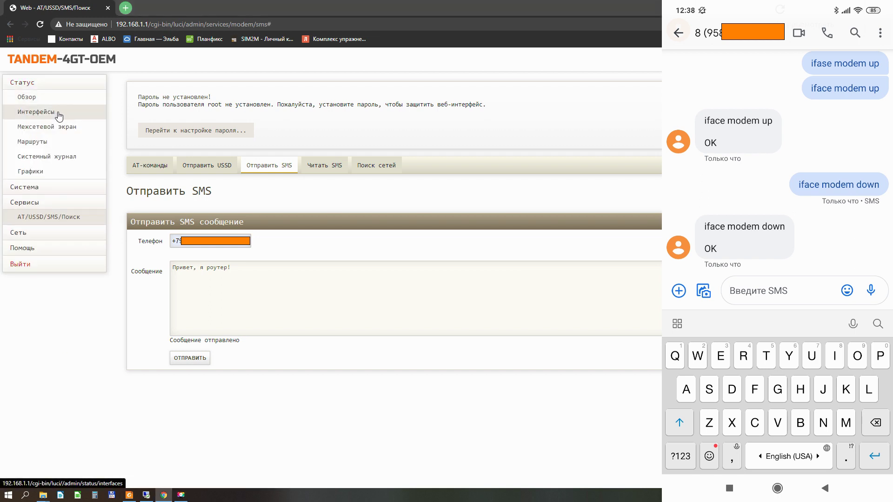
{"action": "left_click", "coordinate": [70, 112]}
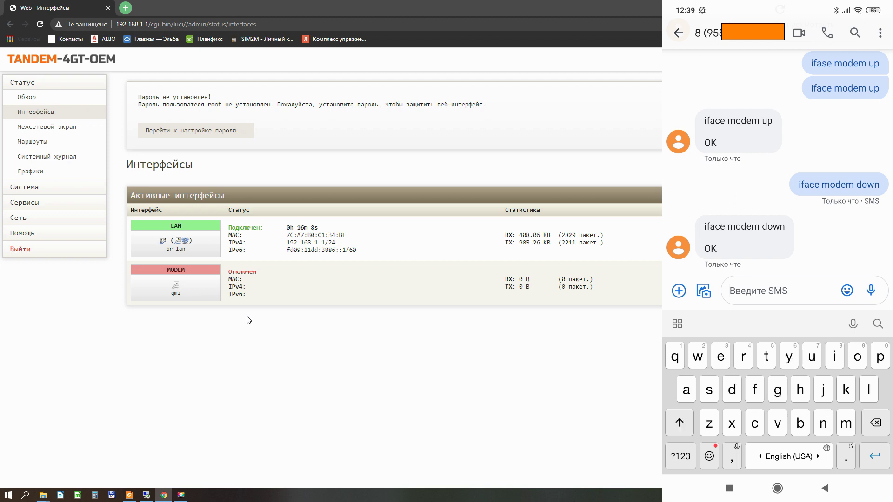
Step: Bring the modem interface back up by sending the router the SMS command "iface modem up" from the phone
{"action": "type", "text": "ifa"}
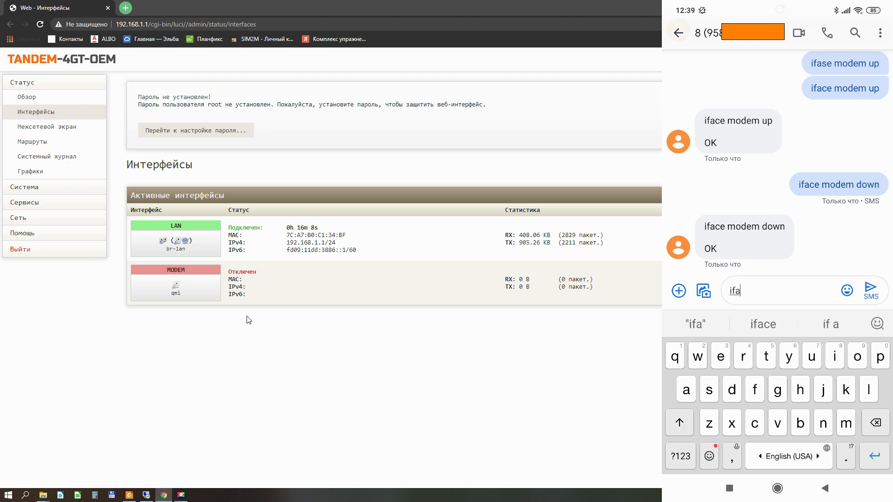
{"action": "type", "text": "ce"}
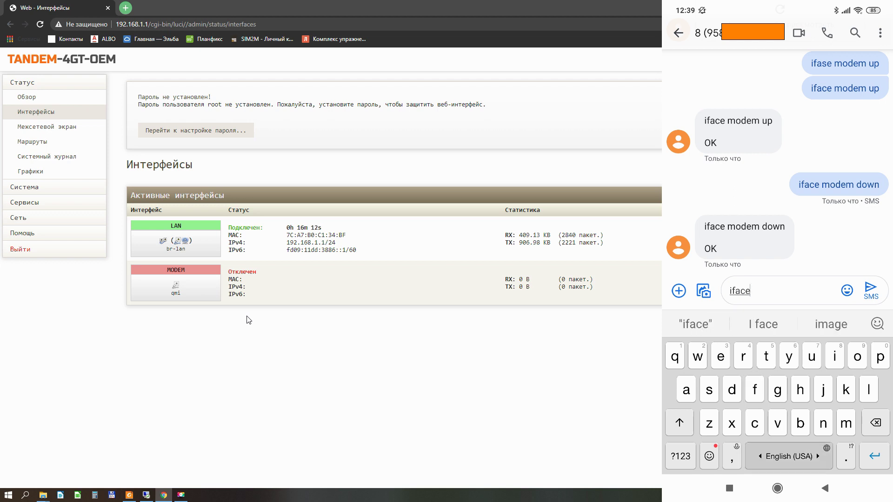
{"action": "type", "text": " mode"}
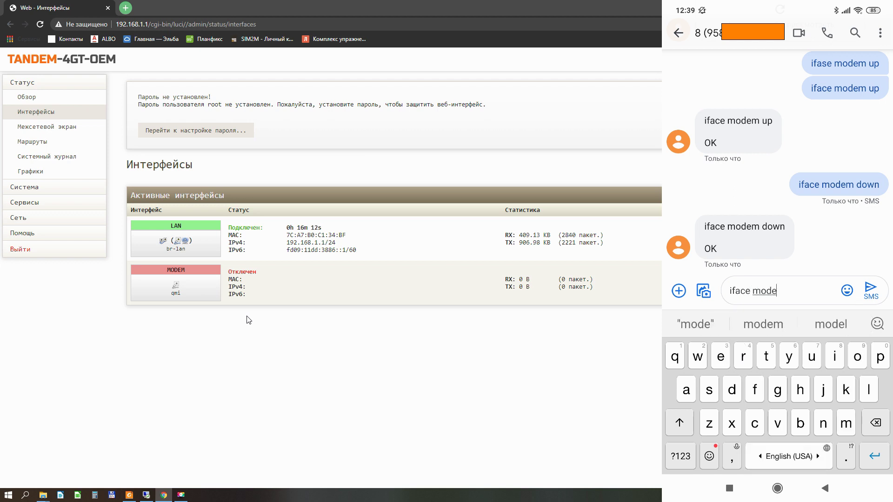
{"action": "type", "text": "m up"}
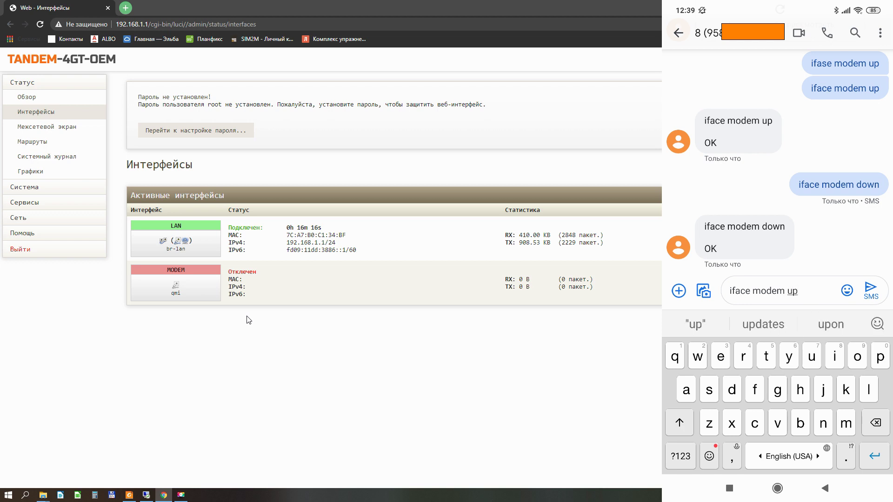
{"action": "key", "text": "Return"}
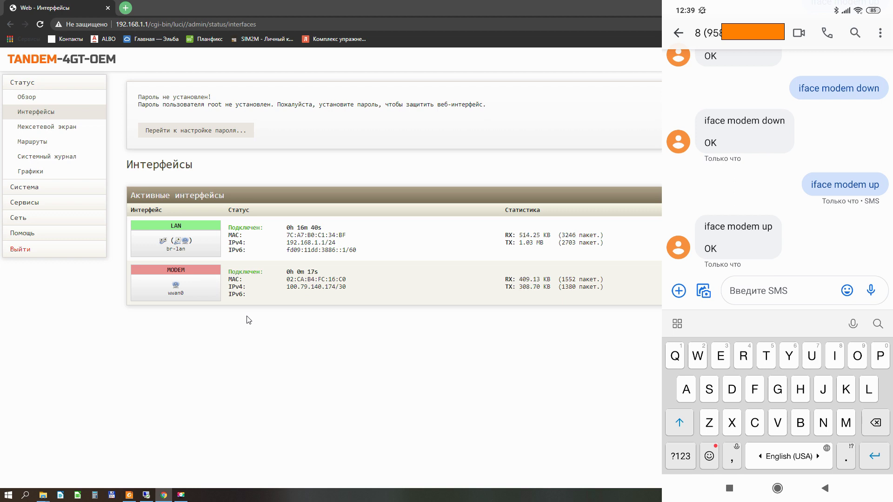
Step: Turn on the router's Wi-Fi by sending it the SMS command "wifi on" from the phone
{"action": "left_click", "coordinate": [679, 422]}
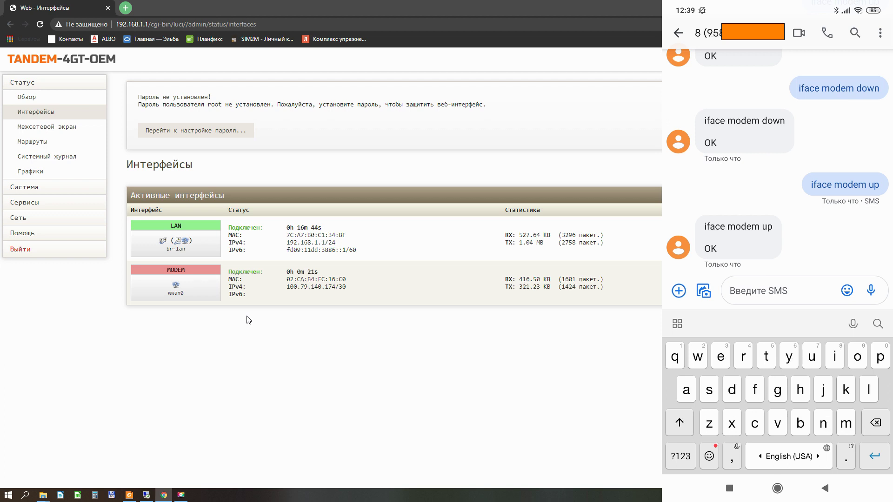
{"action": "type", "text": "wifi"}
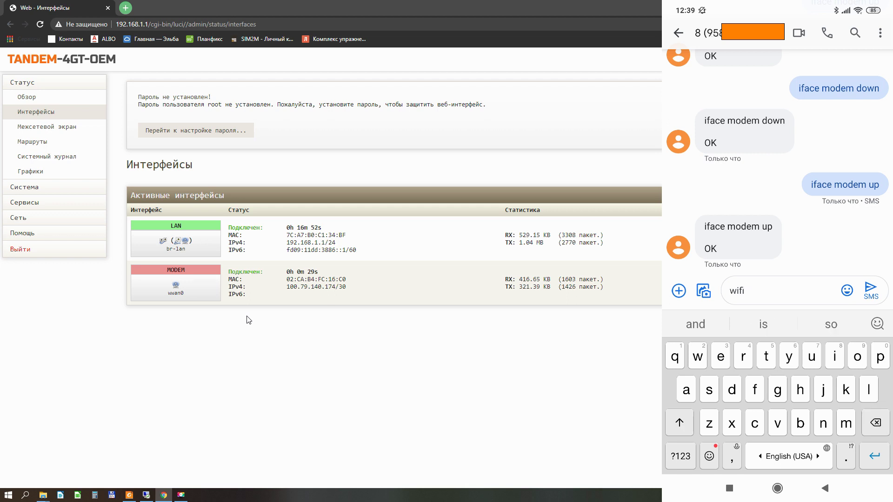
{"action": "type", "text": " on"}
{"action": "key", "text": "Return"}
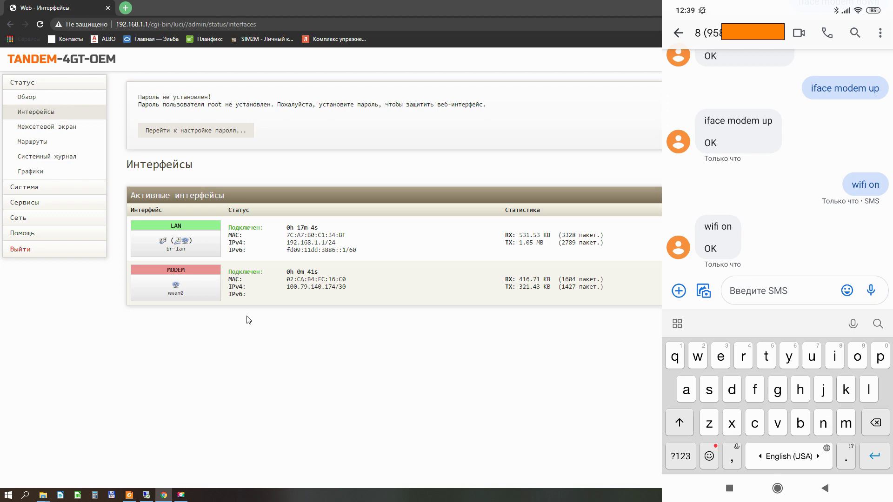
Step: Send the router the SMS command "wifi off" from the phone and open the Wi-Fi overview page in the web interface
{"action": "type", "text": "wi"}
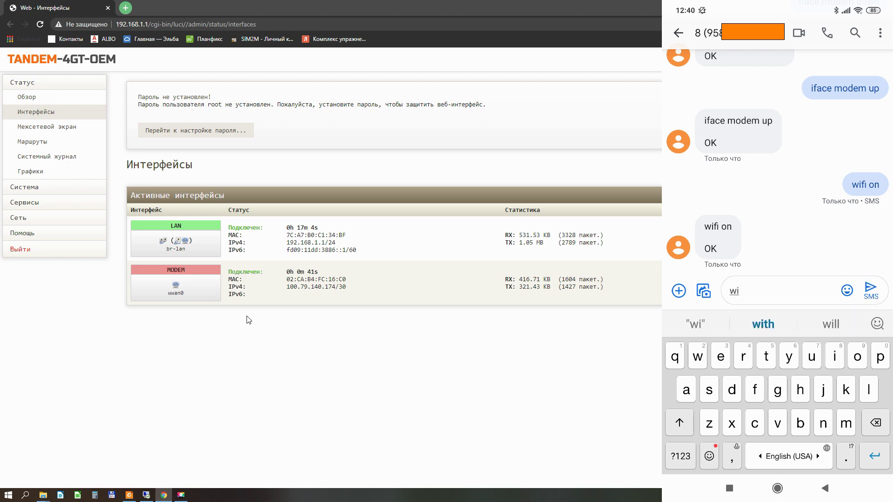
{"action": "type", "text": "fi"}
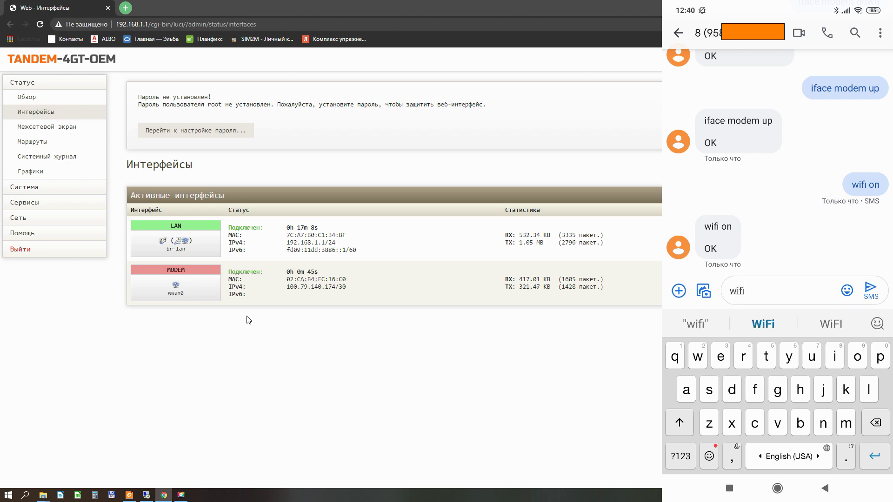
{"action": "key", "text": "BackSpace"}
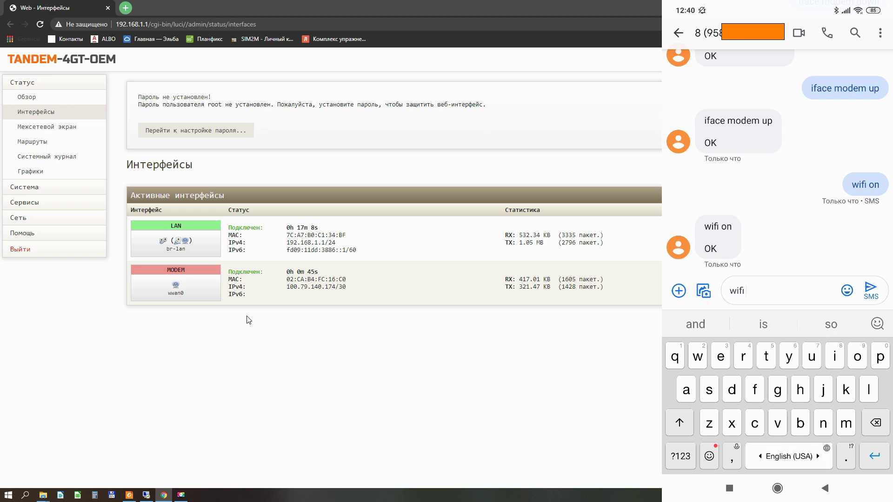
{"action": "type", "text": "off"}
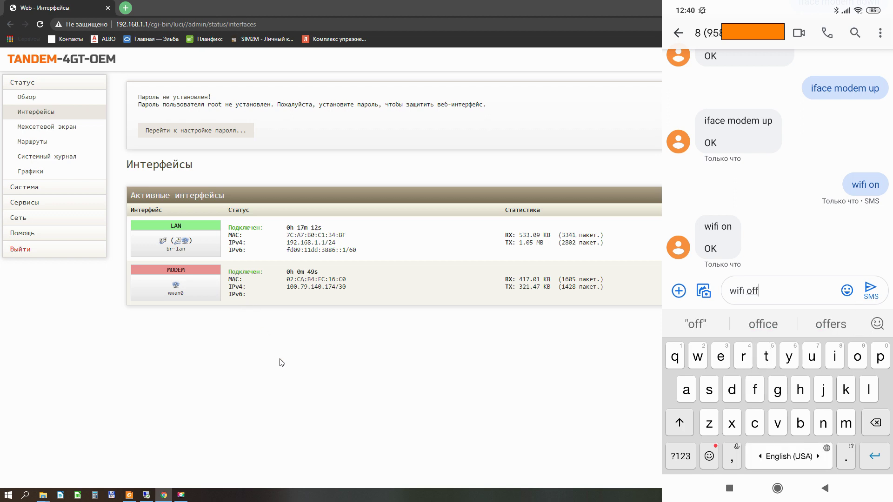
{"action": "key", "text": "Return"}
{"action": "left_click", "coordinate": [62, 218]}
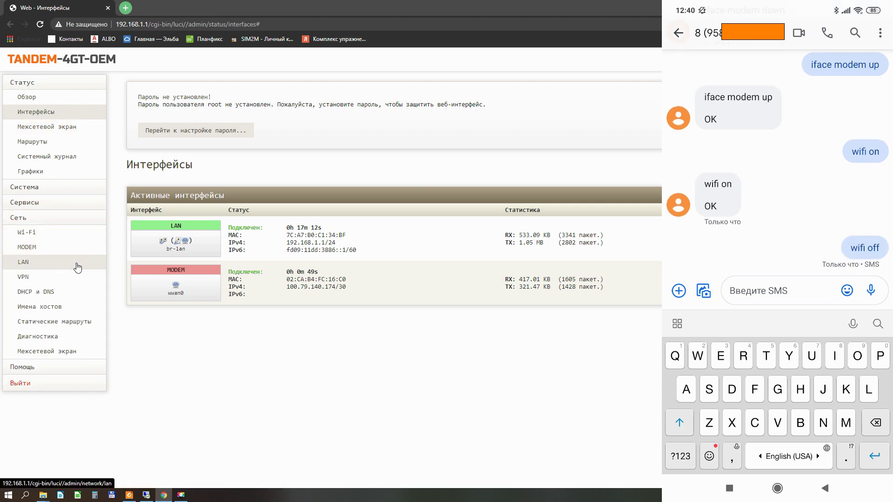
{"action": "left_click", "coordinate": [84, 233]}
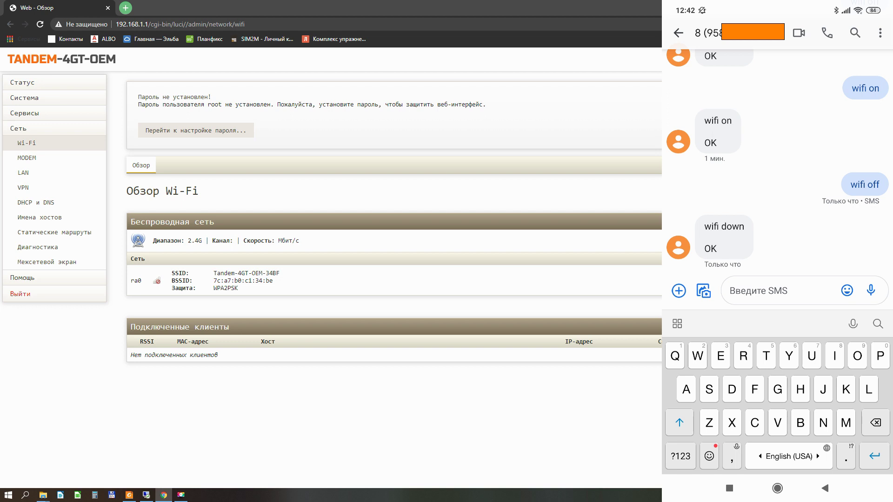
Step: Restart the router by sending it the SMS command "reboot" from the phone
{"action": "key", "text": "shift"}
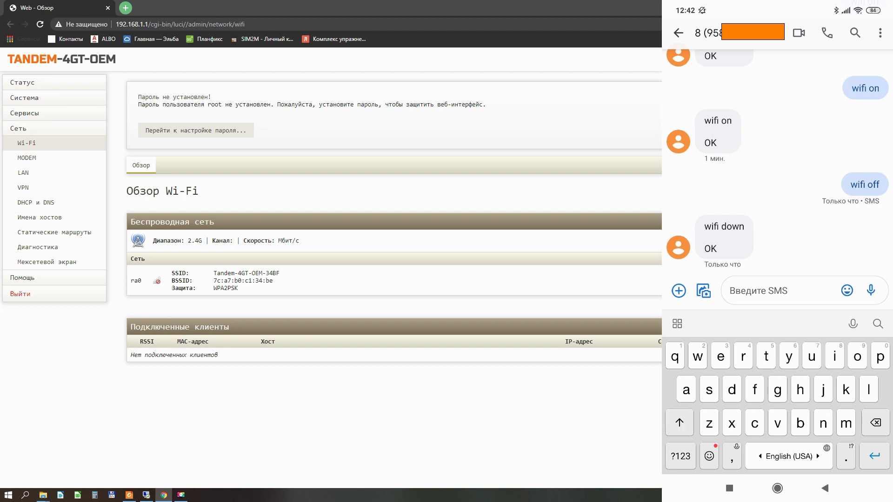
{"action": "type", "text": "re"}
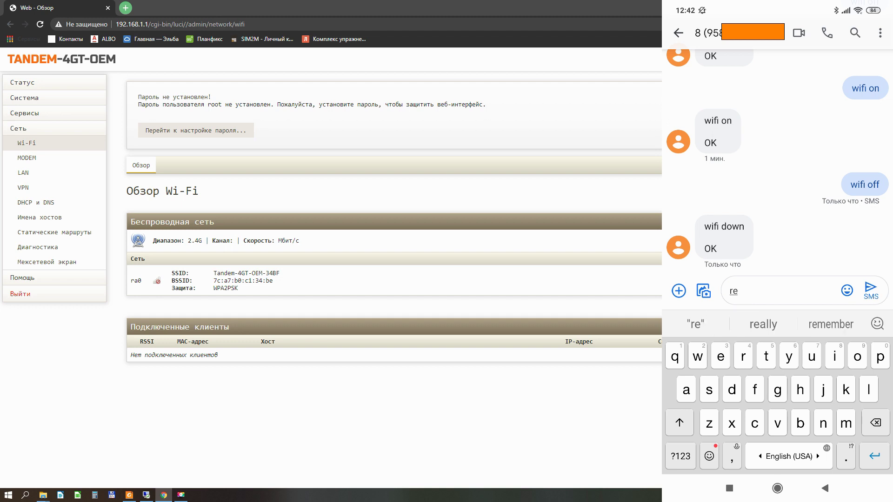
{"action": "type", "text": "noo"}
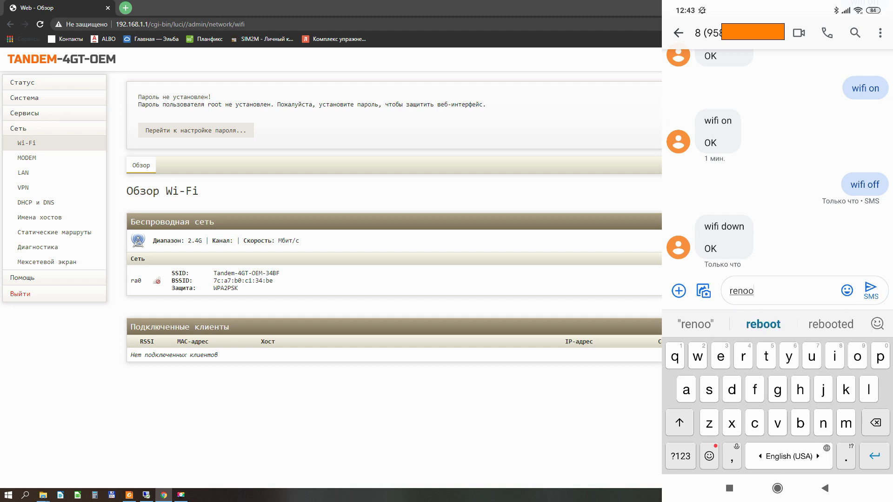
{"action": "key", "text": "BackSpace"}
{"action": "key", "text": "BackSpace"}
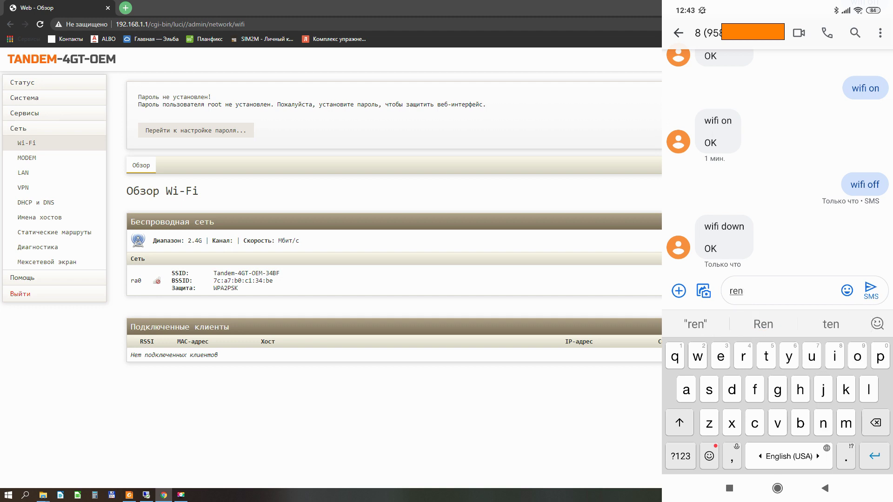
{"action": "key", "text": "BackSpace"}
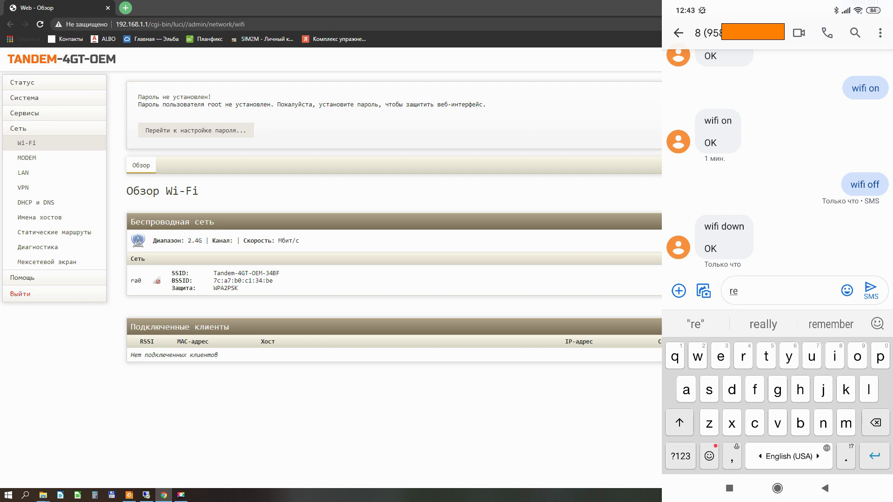
{"action": "type", "text": "boot"}
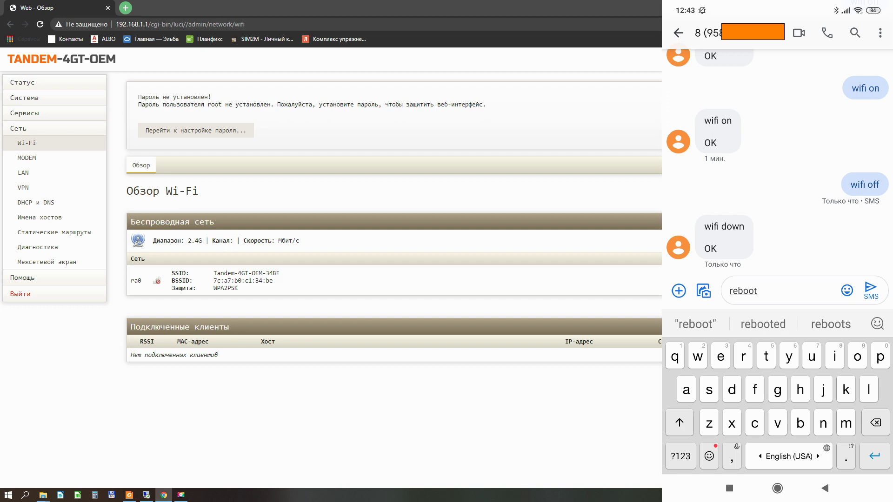
{"action": "left_click", "coordinate": [871, 291]}
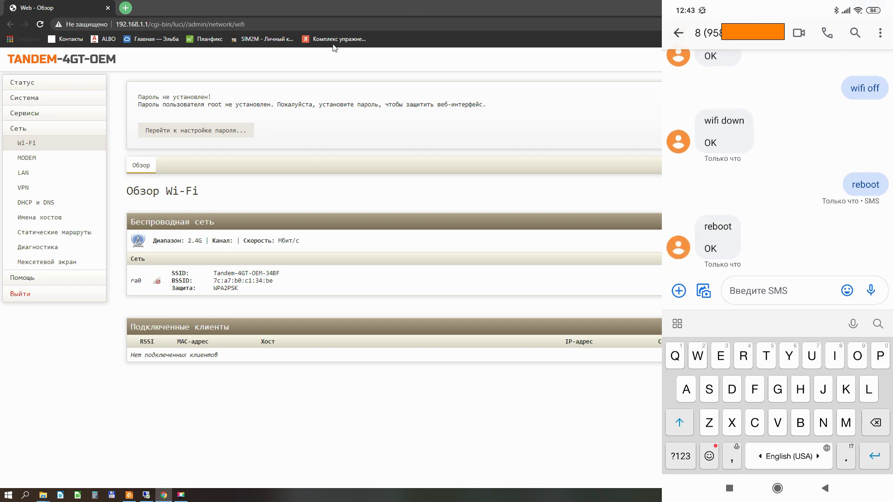
Step: Reload the router's web interface and log back in as root with an empty password field
{"action": "left_click", "coordinate": [39, 25]}
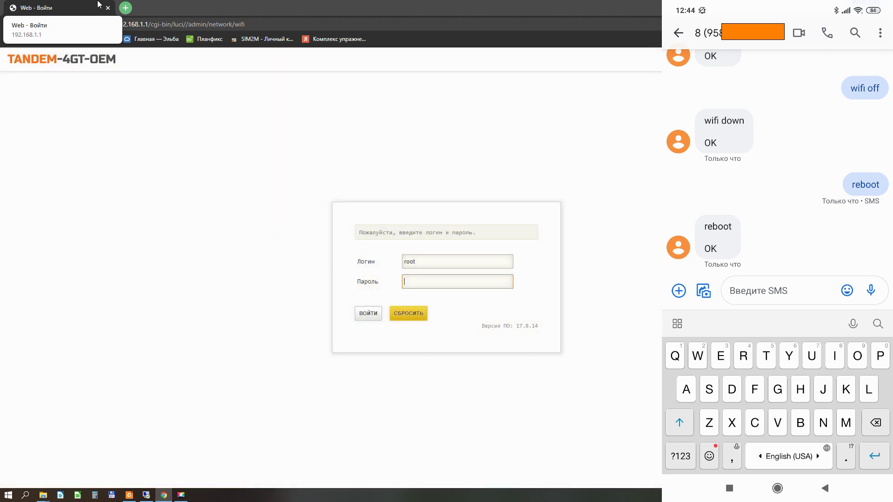
{"action": "left_click", "coordinate": [378, 314]}
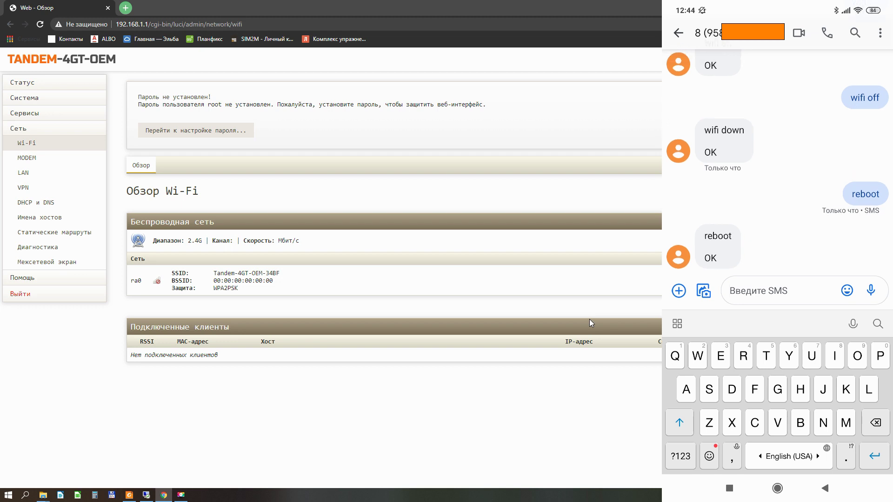
Step: Write the SMS command "iface modem enable" in the phone's message field for the router
{"action": "type", "text": "i"}
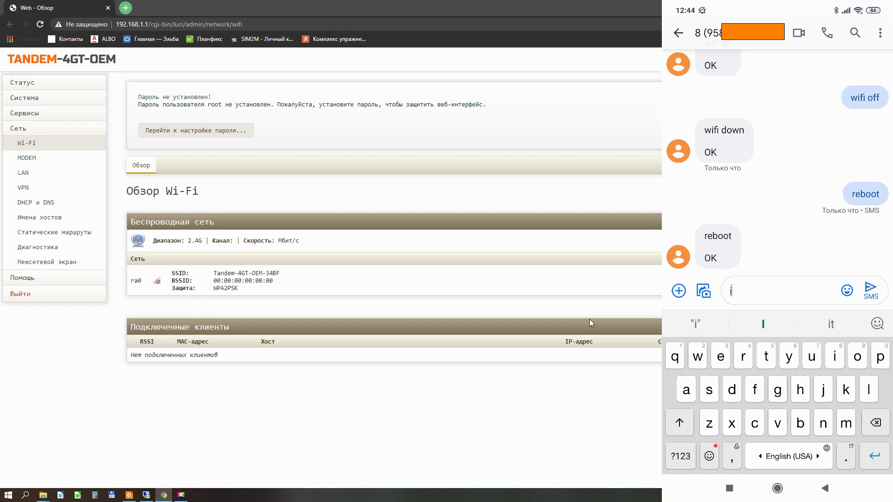
{"action": "type", "text": "face mod"}
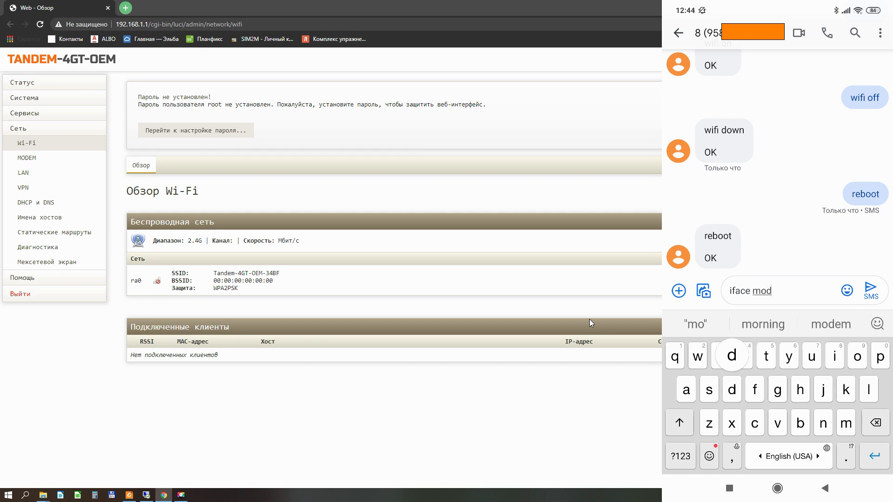
{"action": "type", "text": "em "}
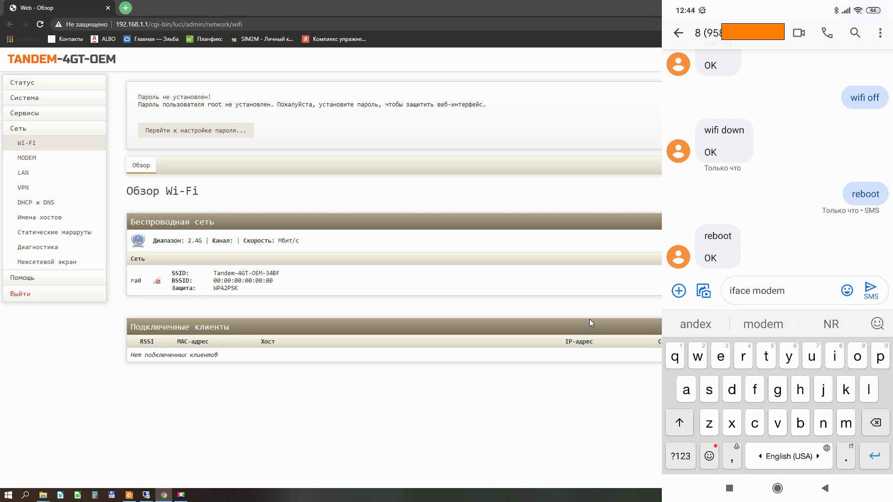
{"action": "type", "text": "e"}
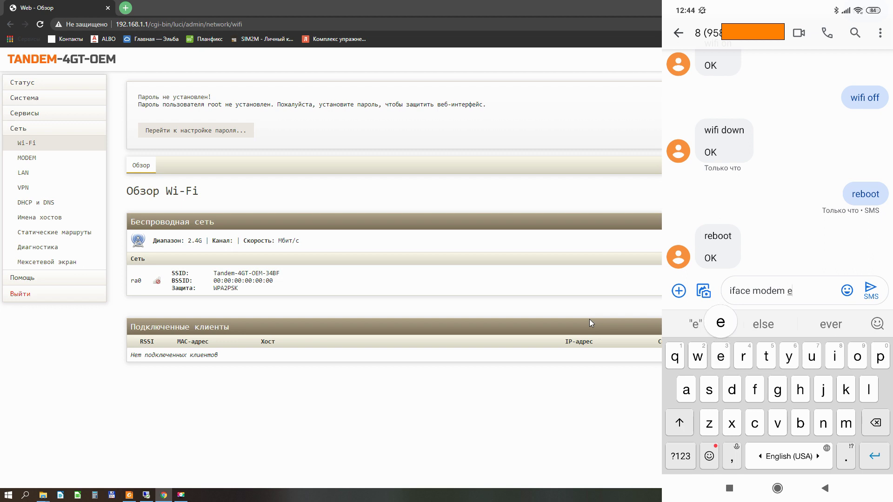
{"action": "type", "text": "nablr"}
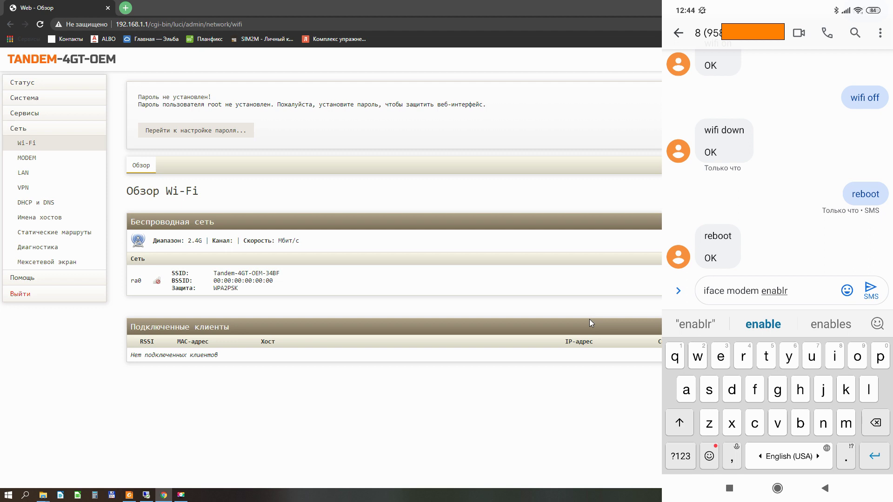
{"action": "key", "text": "BackSpace"}
{"action": "type", "text": "e"}
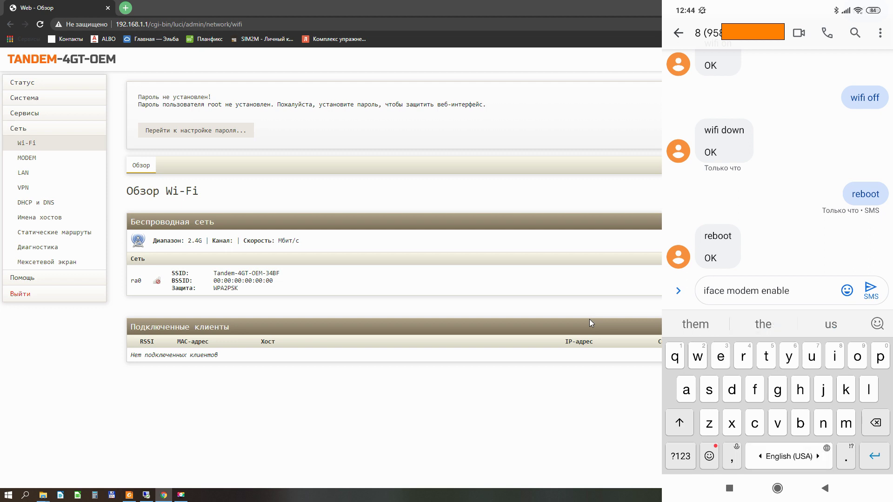